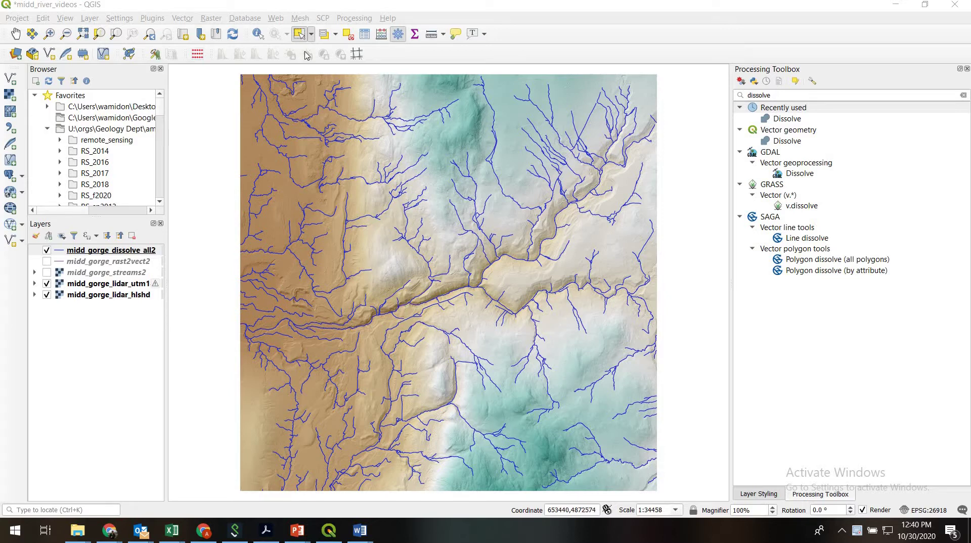
Clear the stream selection, then create line shapefile topo_profile_line.shp, overwriting the existing file
left_click(343, 116)
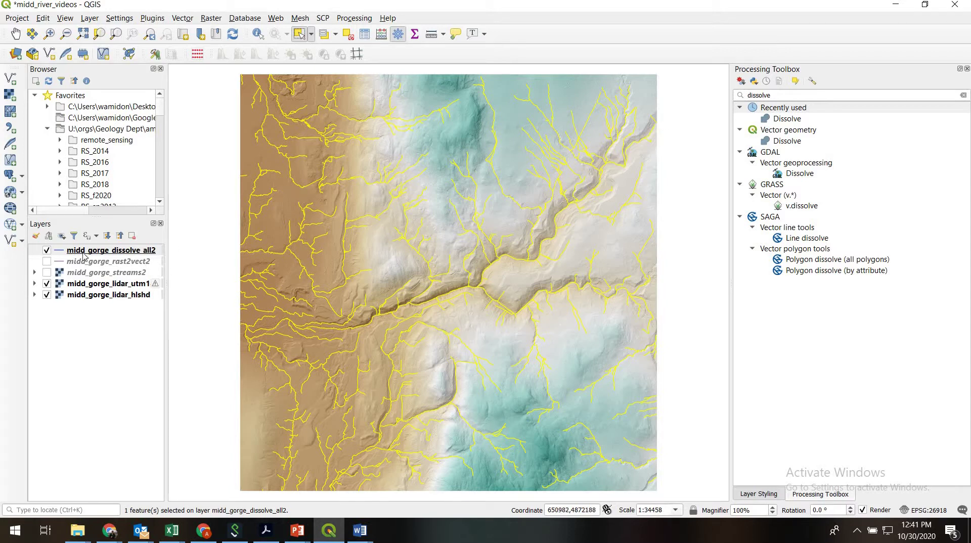
left_click(212, 203)
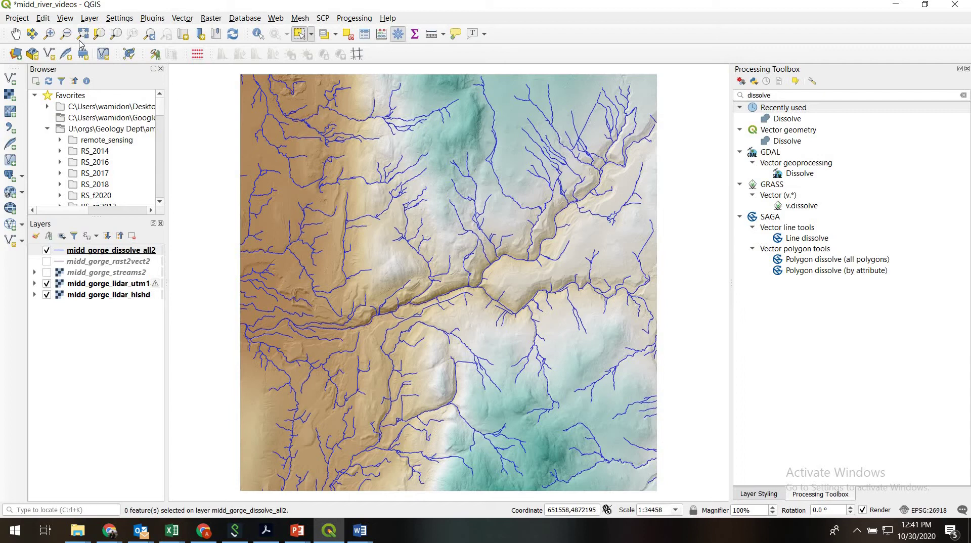
left_click(49, 54)
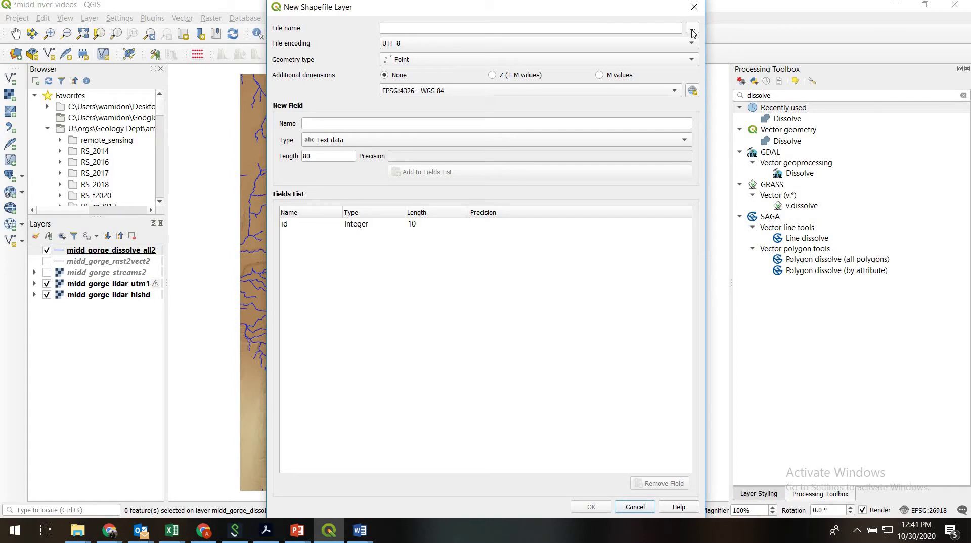
left_click(516, 29)
type("C:\\Users\\wamidon\\Desktop\\midd_river_QGIS\\topo_profile_line.shp")
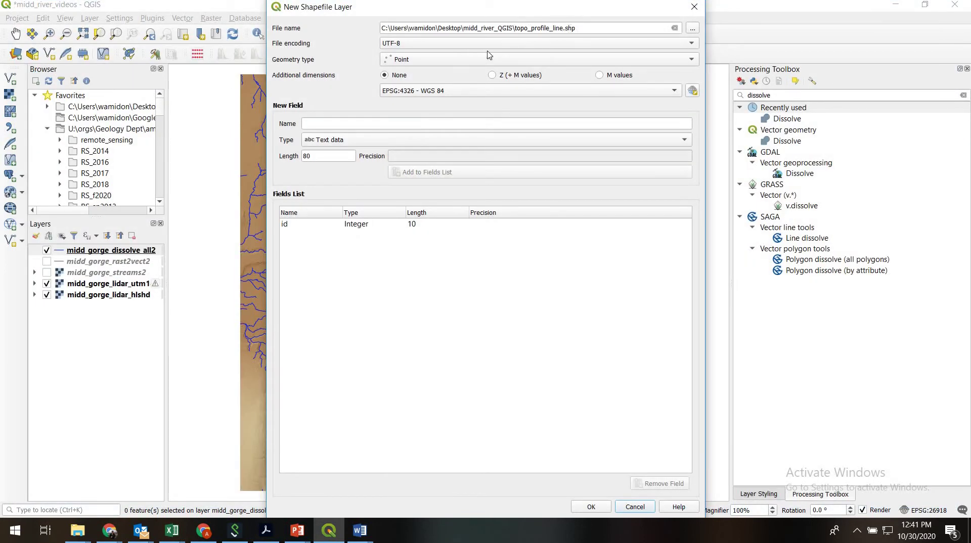
left_click(473, 60)
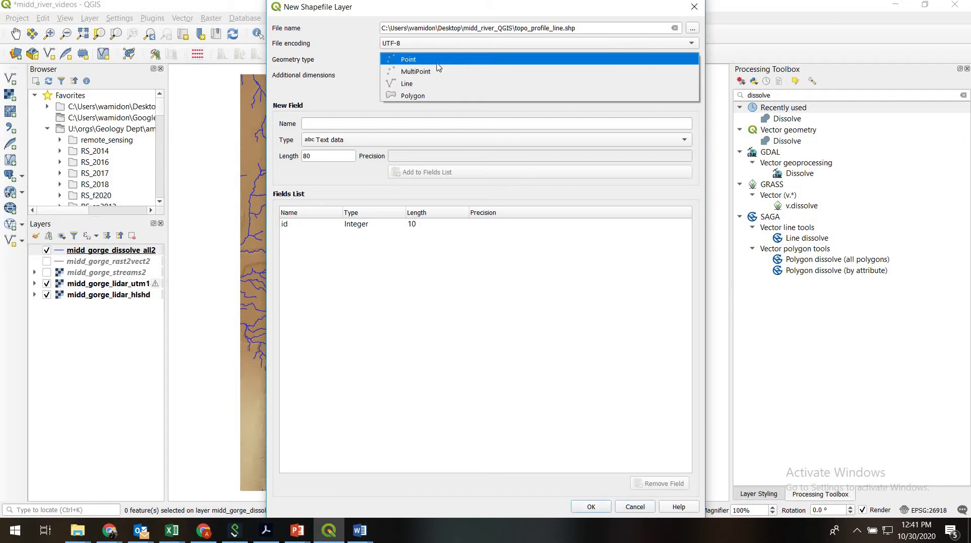
left_click(408, 85)
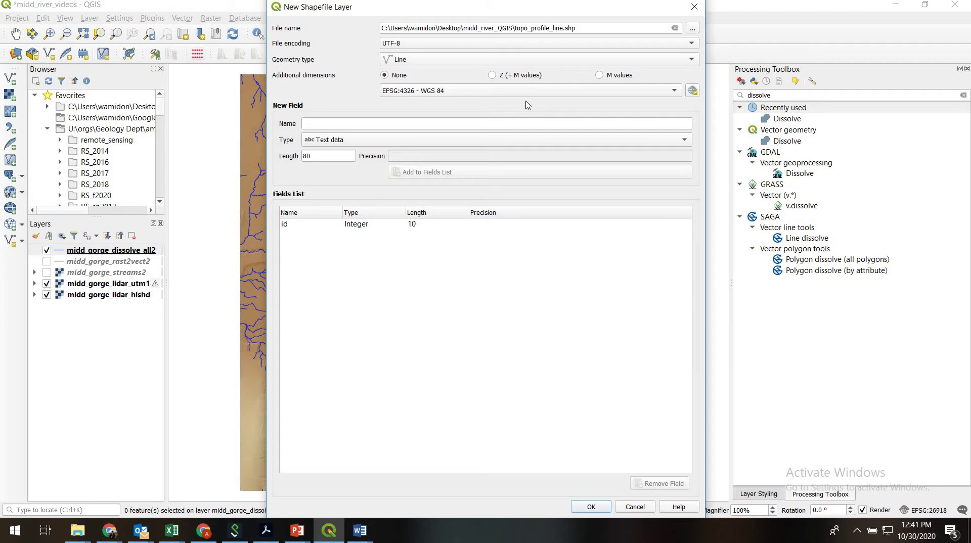
left_click(590, 507)
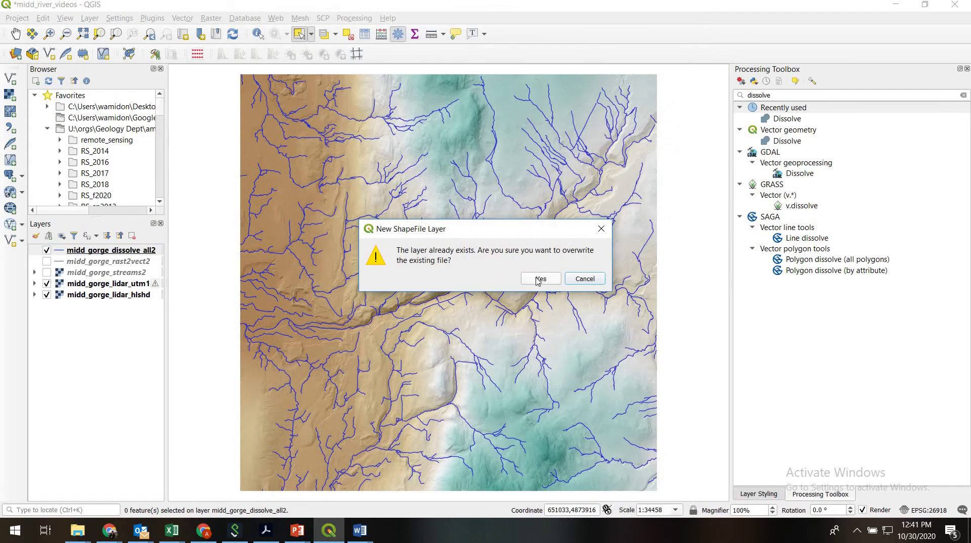
left_click(539, 280)
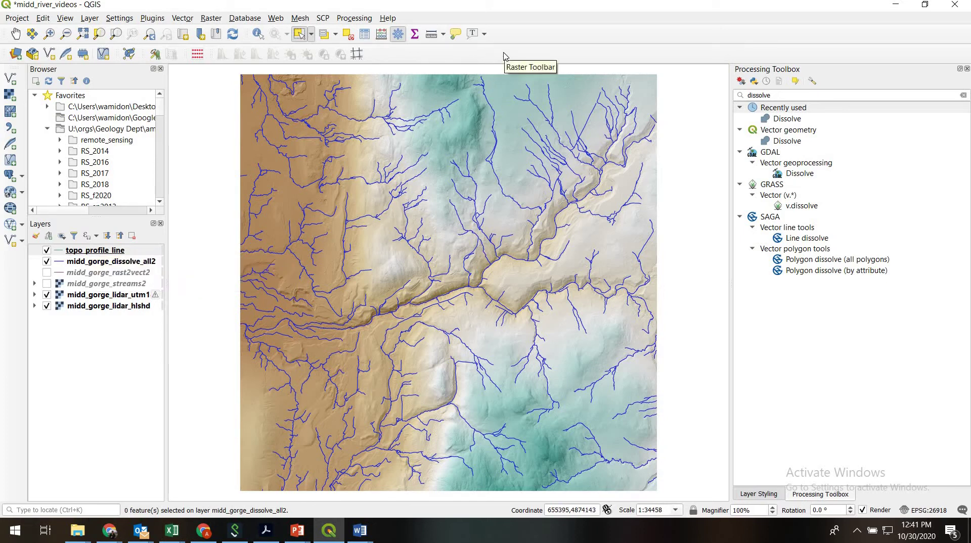
Show the Digitizing Toolbar and the Snapping Toolbar
right_click(581, 41)
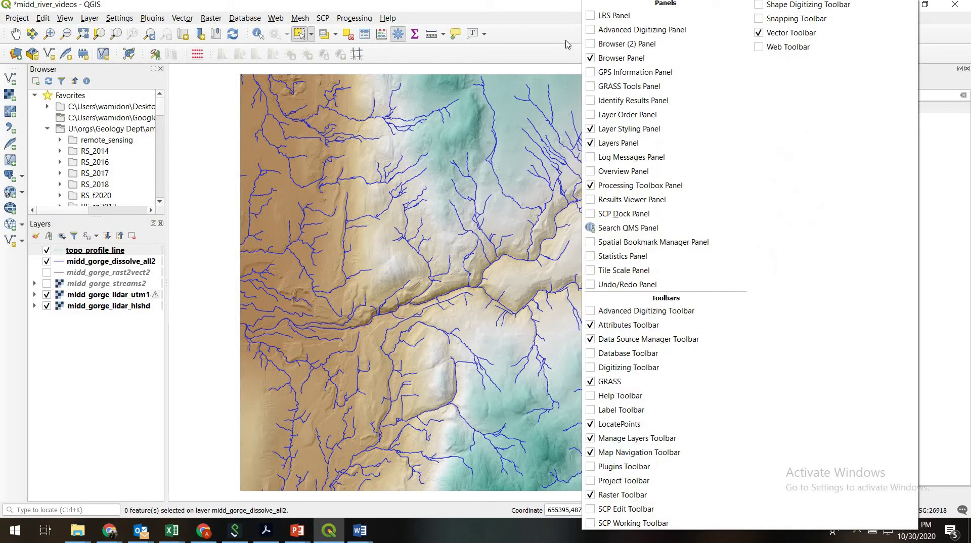
left_click(593, 370)
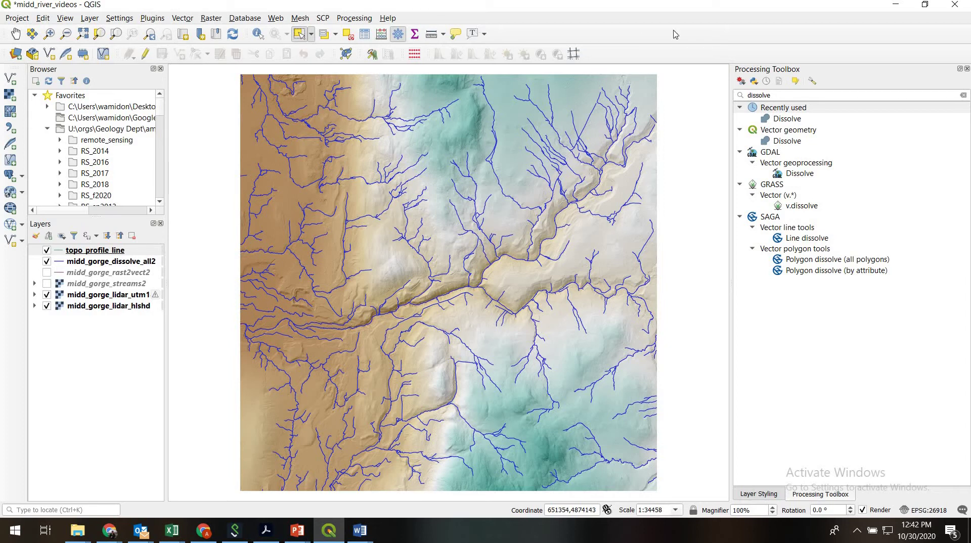
right_click(631, 38)
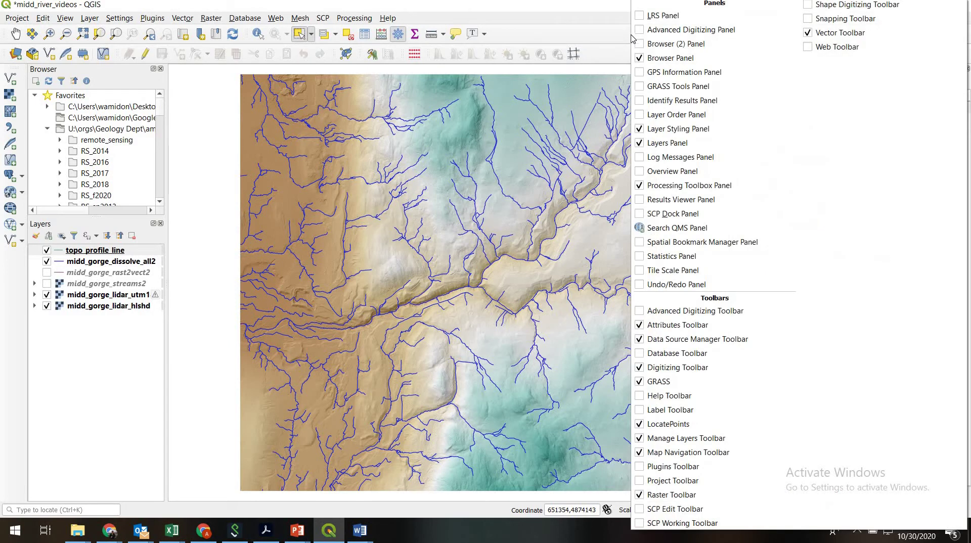
left_click(811, 20)
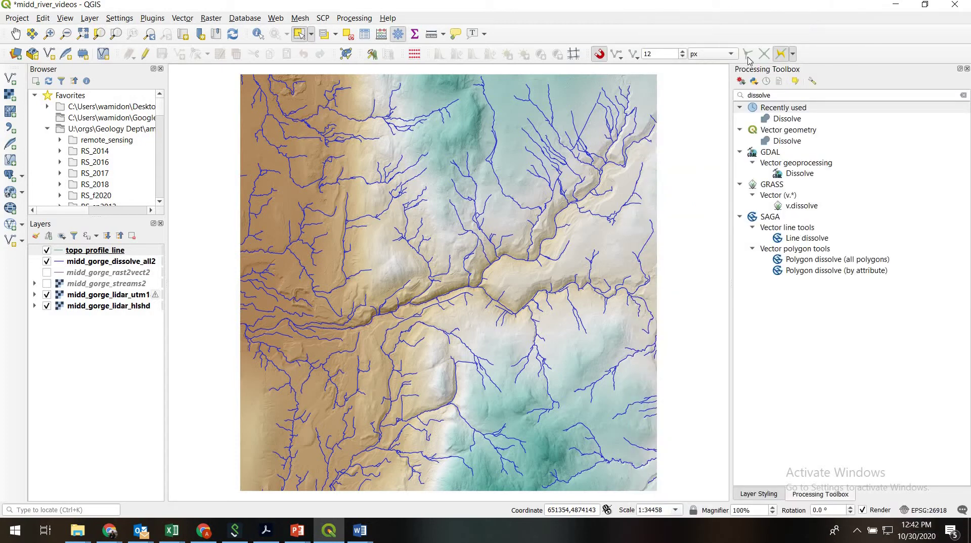
Set snapping to Vertex and Segment and enable tracing along the stream lines
left_click(622, 57)
left_click(626, 33)
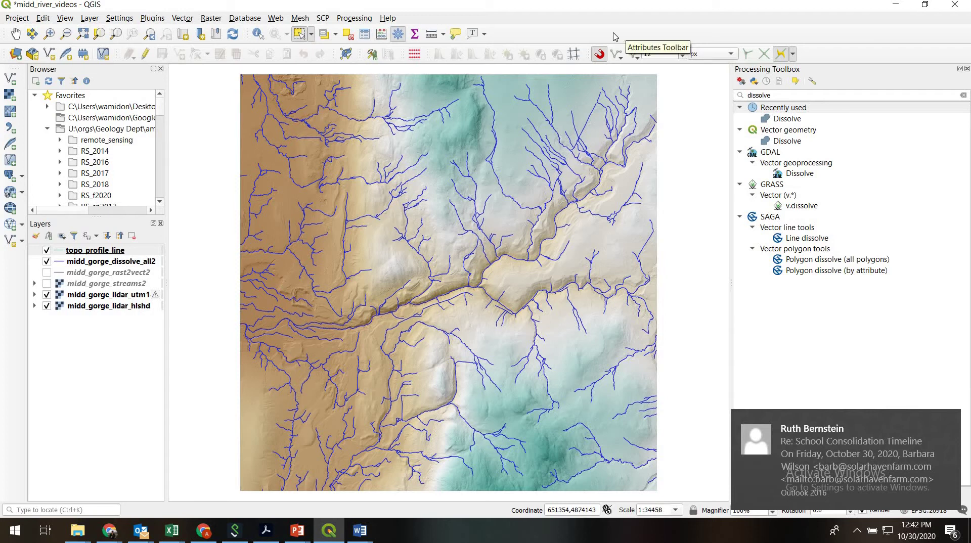
left_click(601, 56)
left_click(601, 56)
left_click(635, 56)
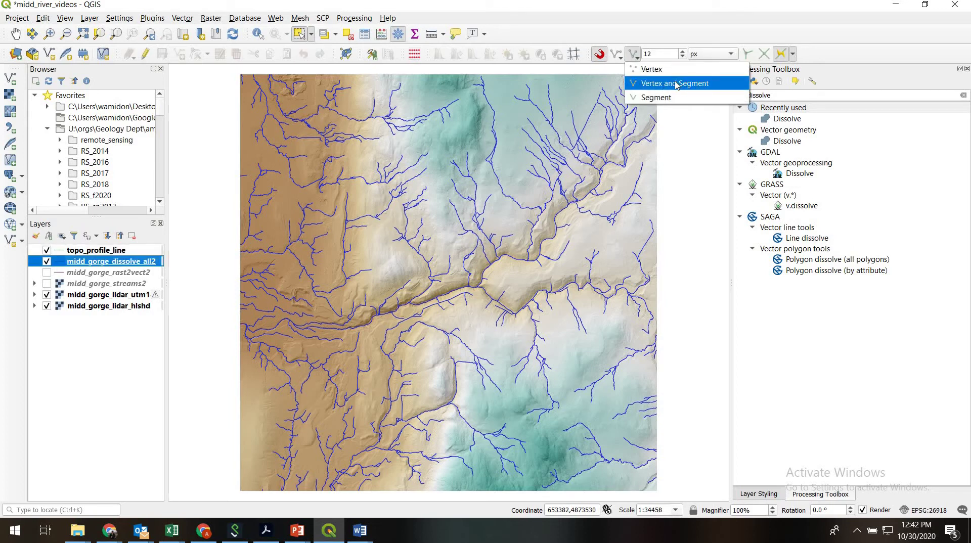
left_click(676, 84)
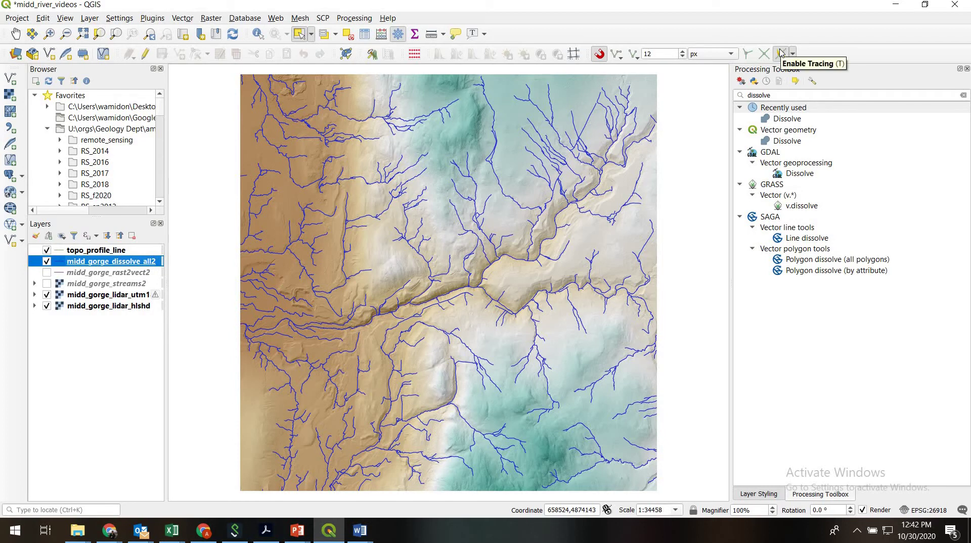
left_click(781, 53)
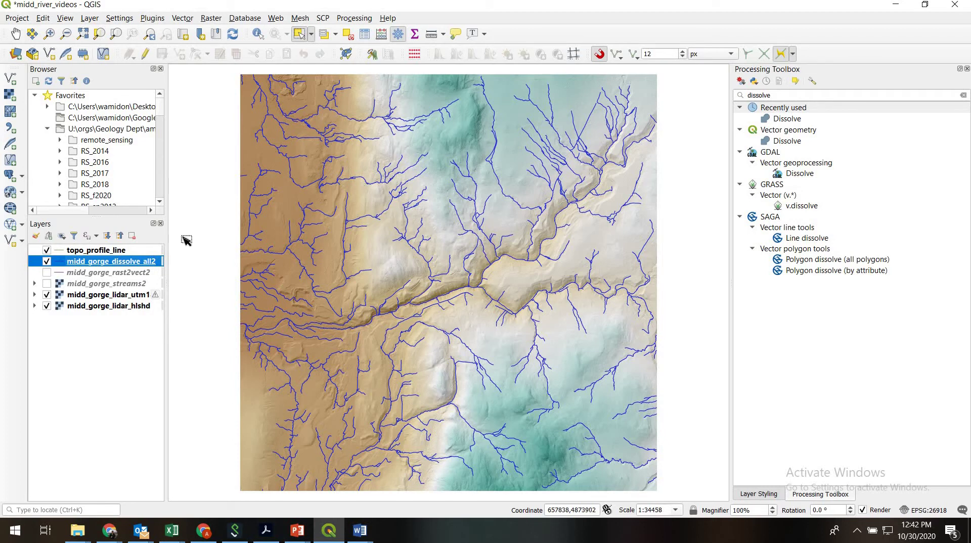
Turn on editing for topo_profile_line with the Add Line Feature tool active
left_click(123, 251)
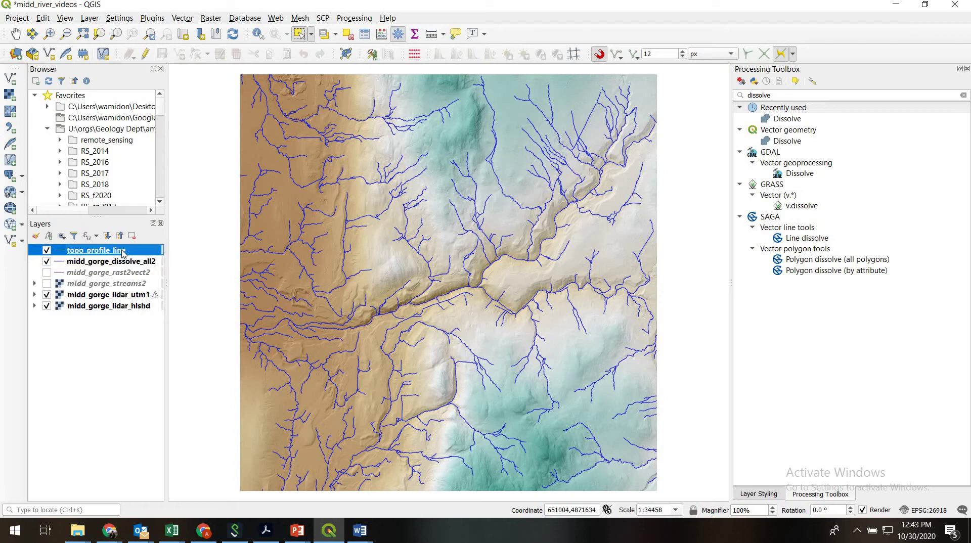
right_click(122, 252)
key("Escape")
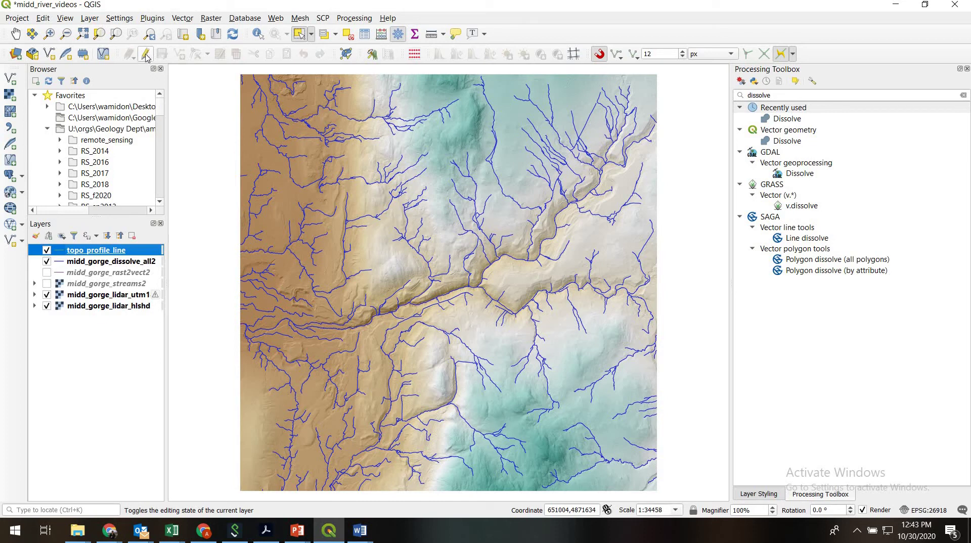
left_click(145, 55)
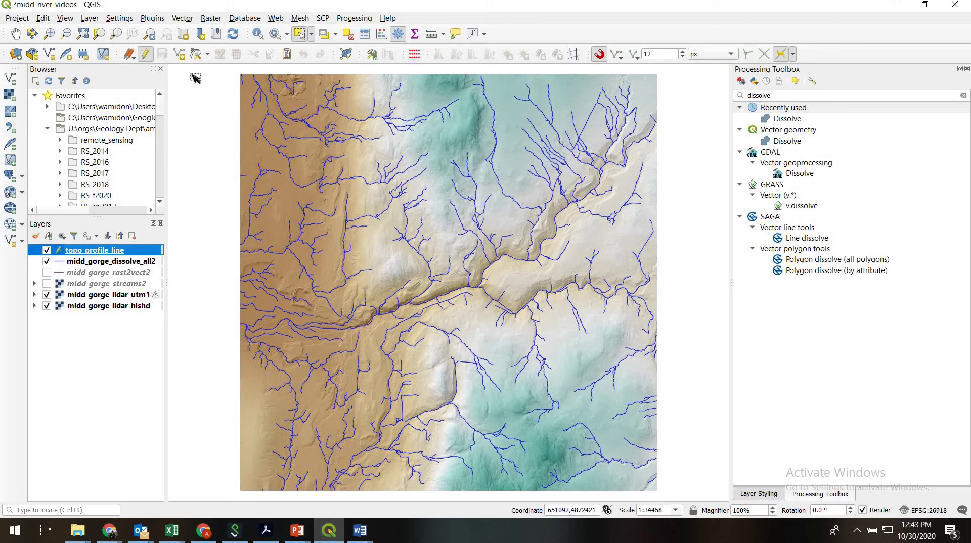
left_click(181, 54)
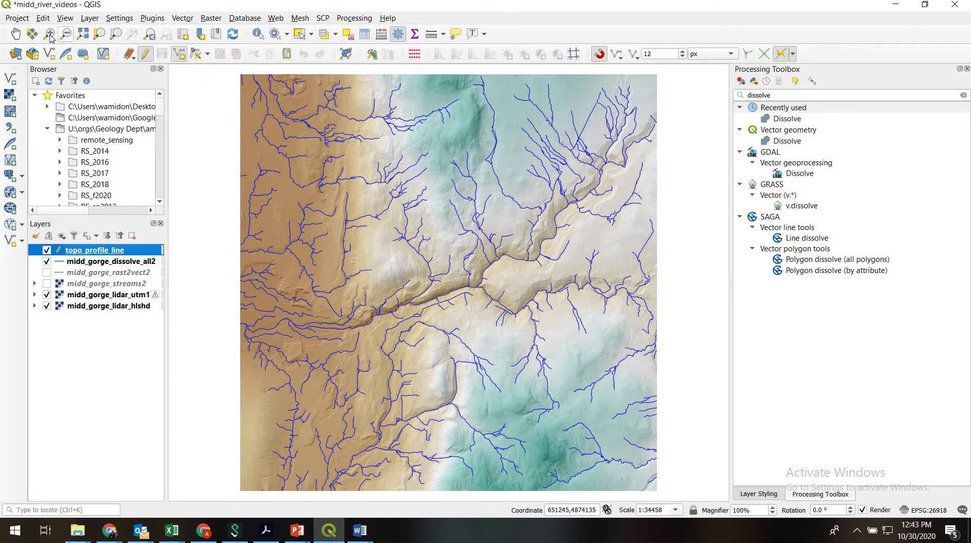
Zoom into the upper-right streams and keep snapping on All Layers
left_click(49, 33)
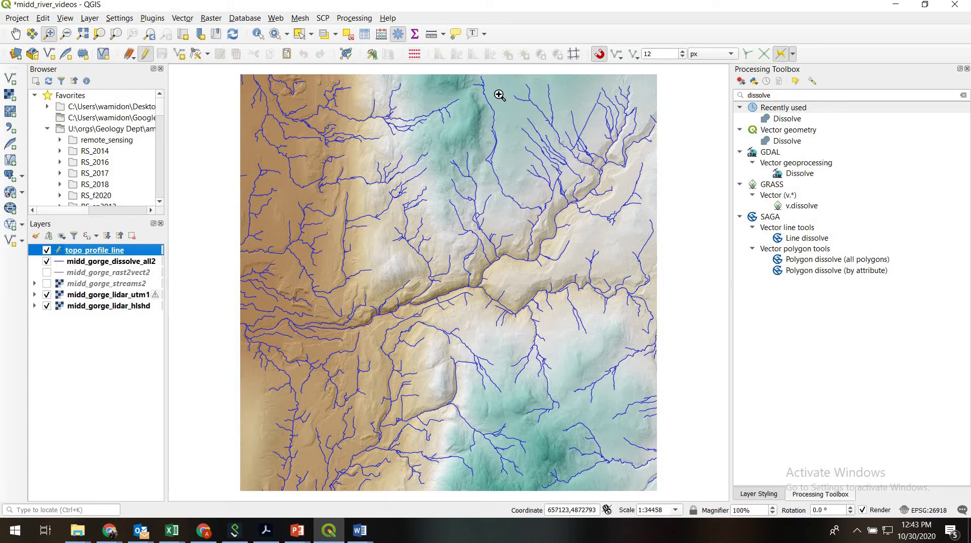
left_click_drag(563, 83, 722, 184)
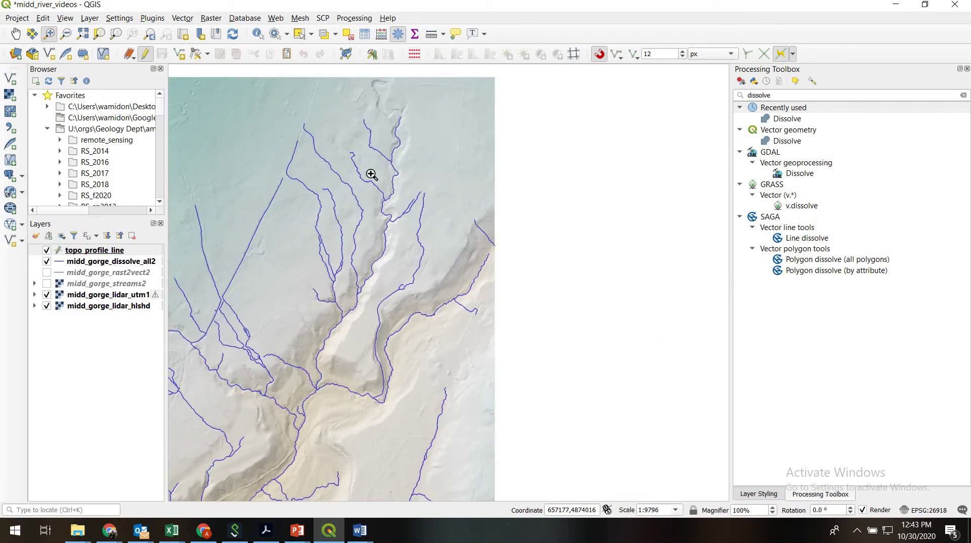
left_click(179, 53)
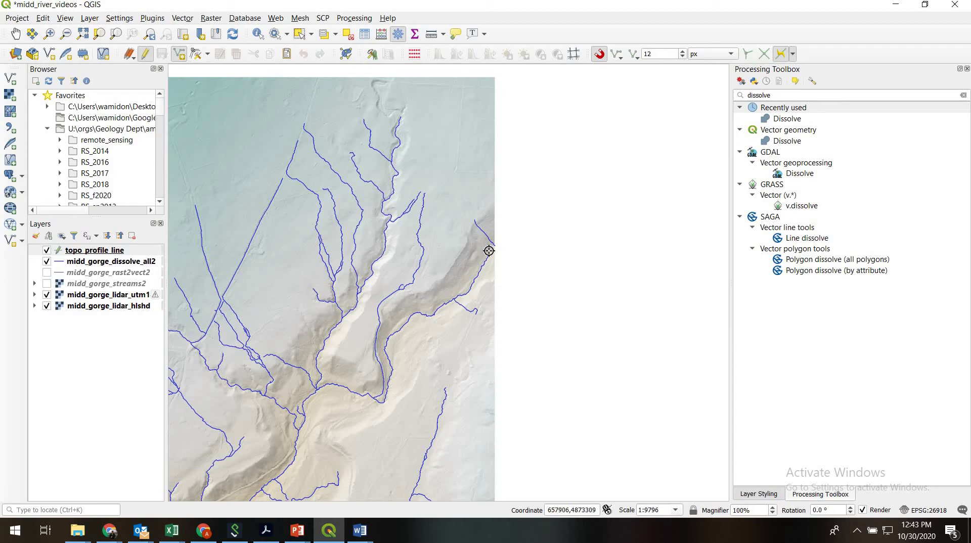
left_click(95, 250)
left_click(618, 55)
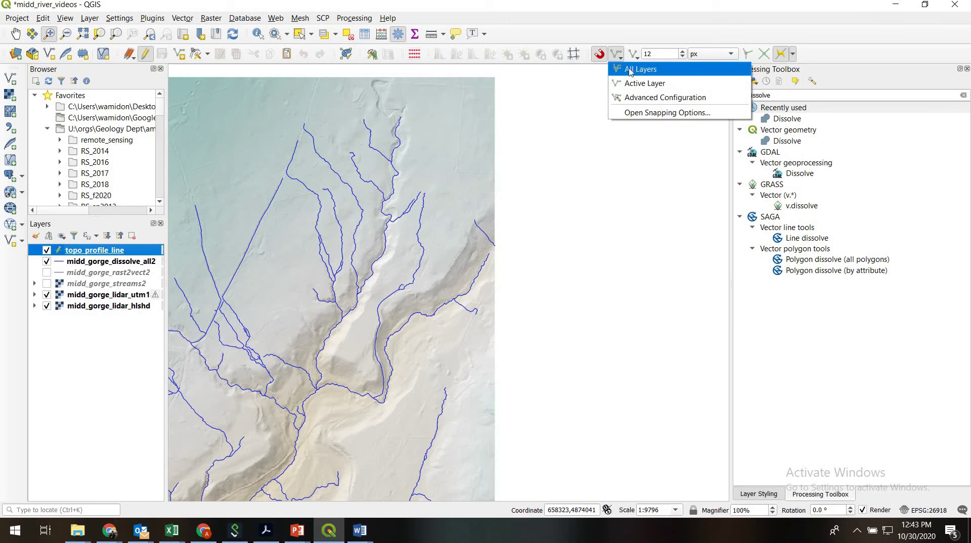
left_click(640, 71)
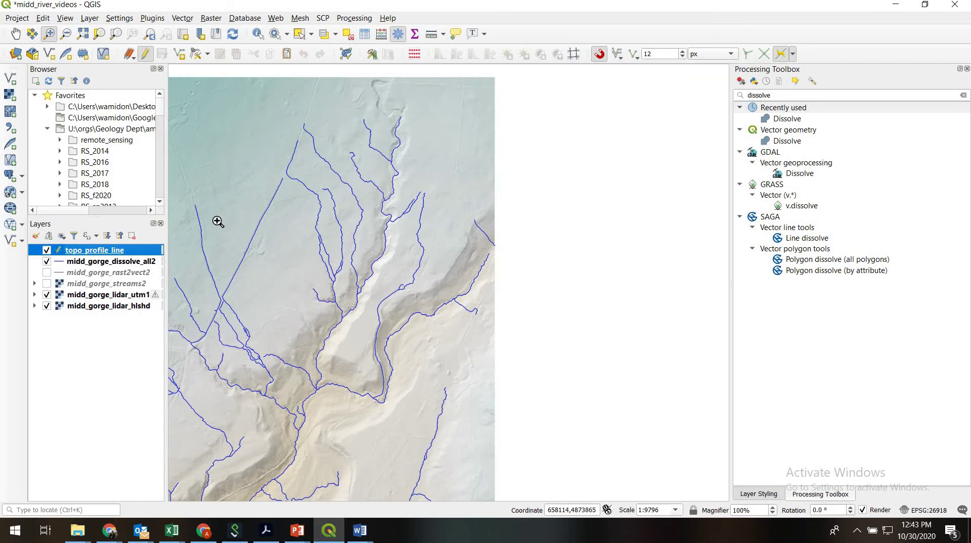
Trace the river line from the upper reach to the western edge, then finish it
left_click(179, 53)
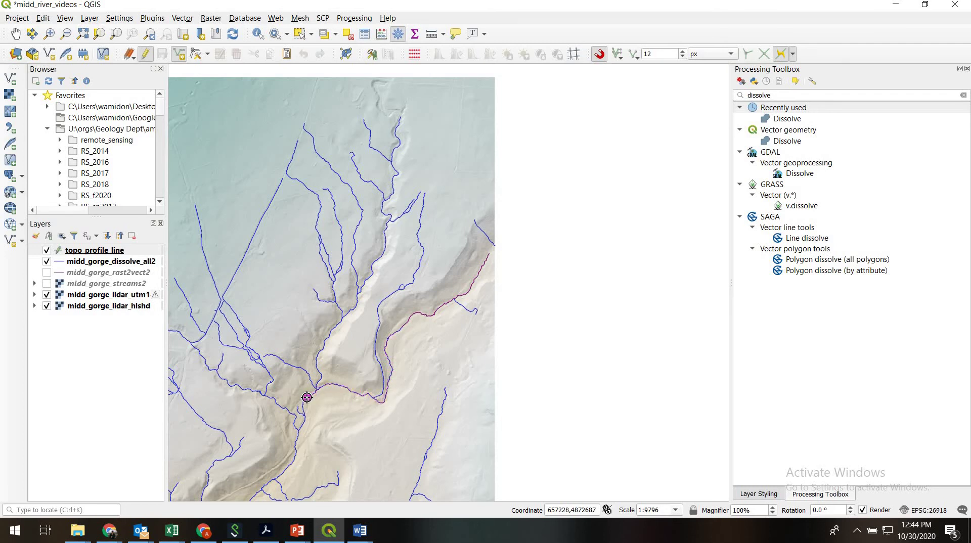
left_click(66, 34)
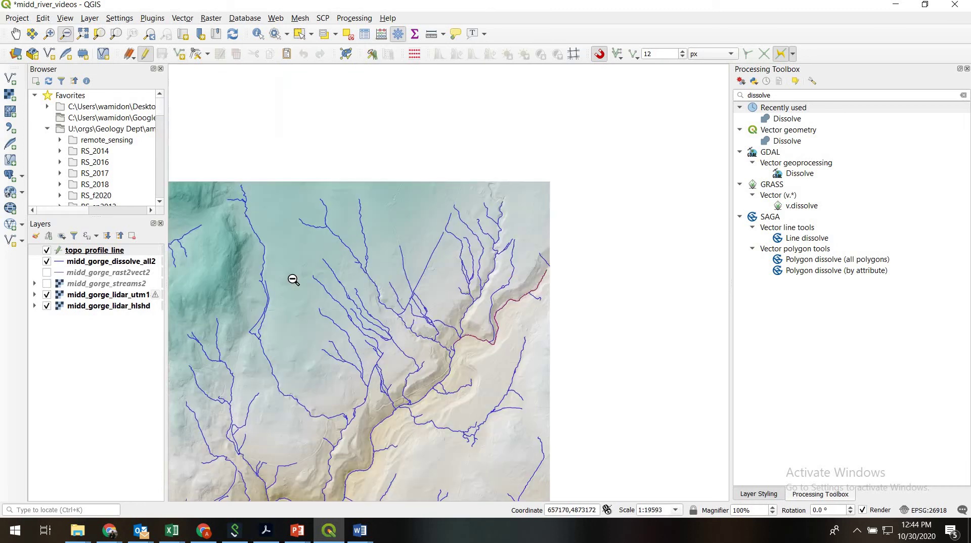
left_click(326, 326)
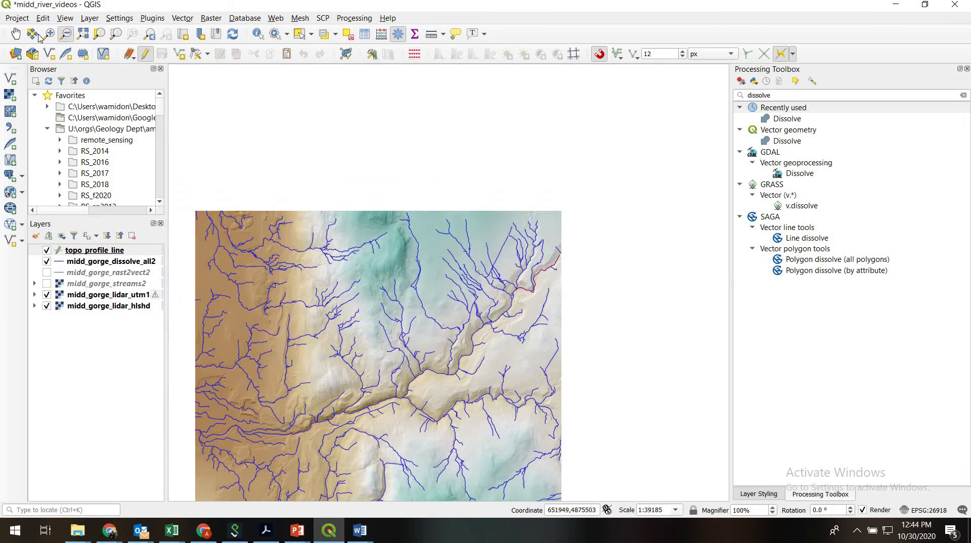
left_click(16, 35)
left_click_drag(390, 388, 377, 248)
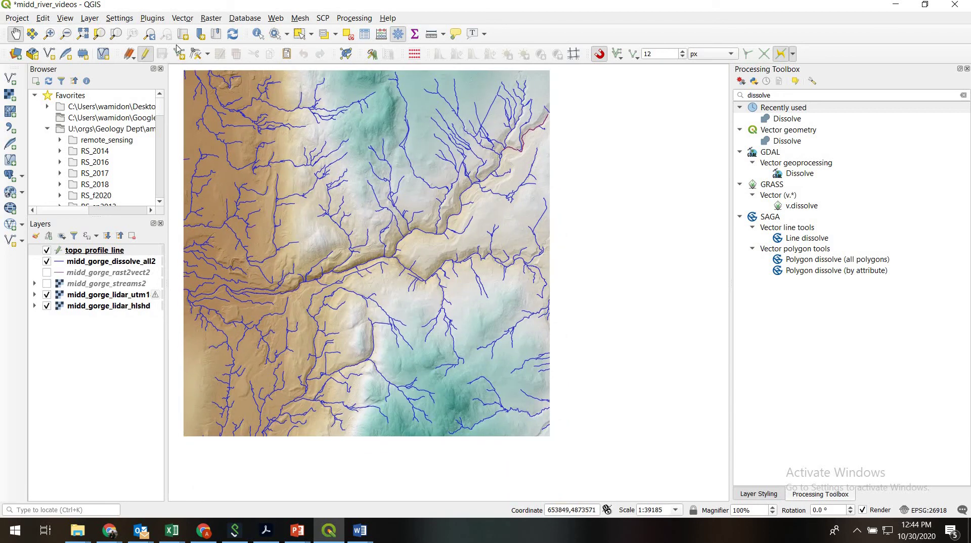
left_click(181, 55)
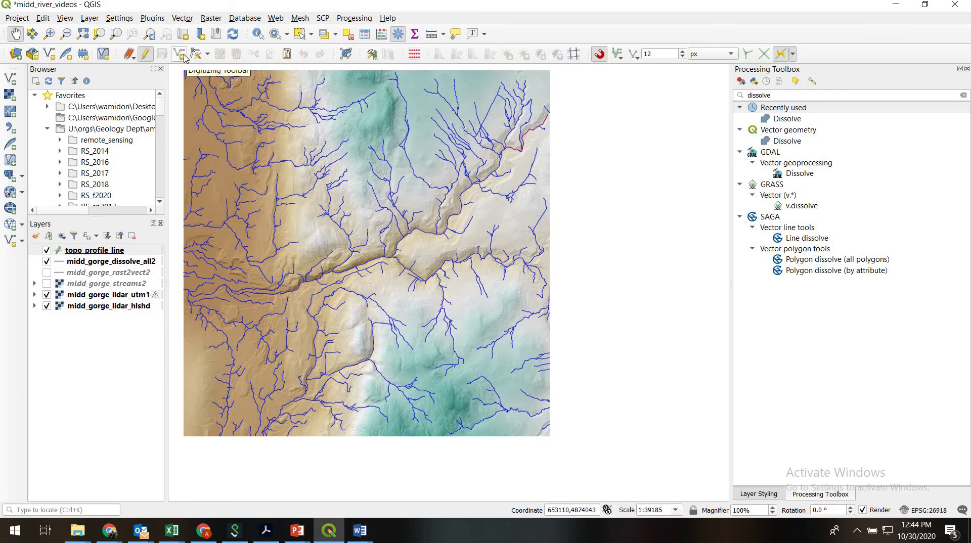
left_click(500, 160)
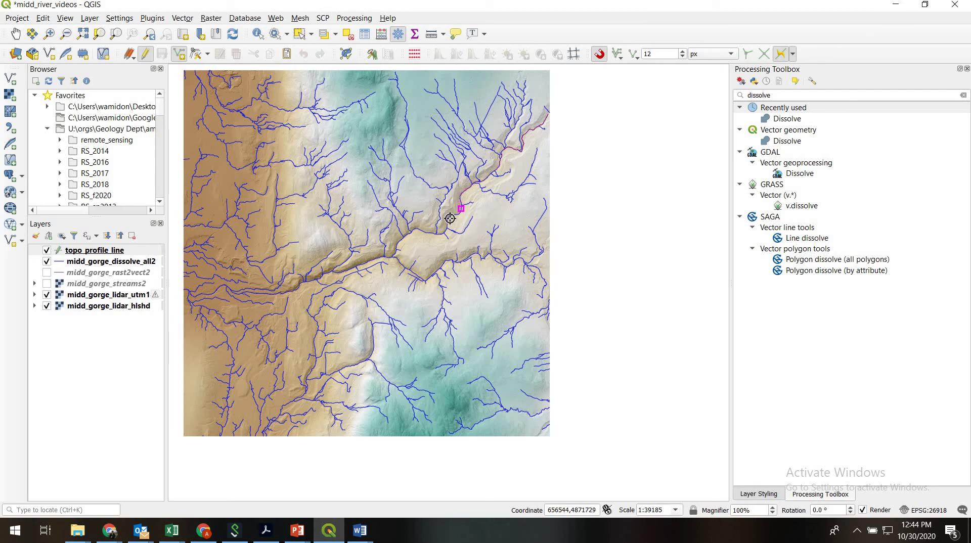
right_click(184, 289)
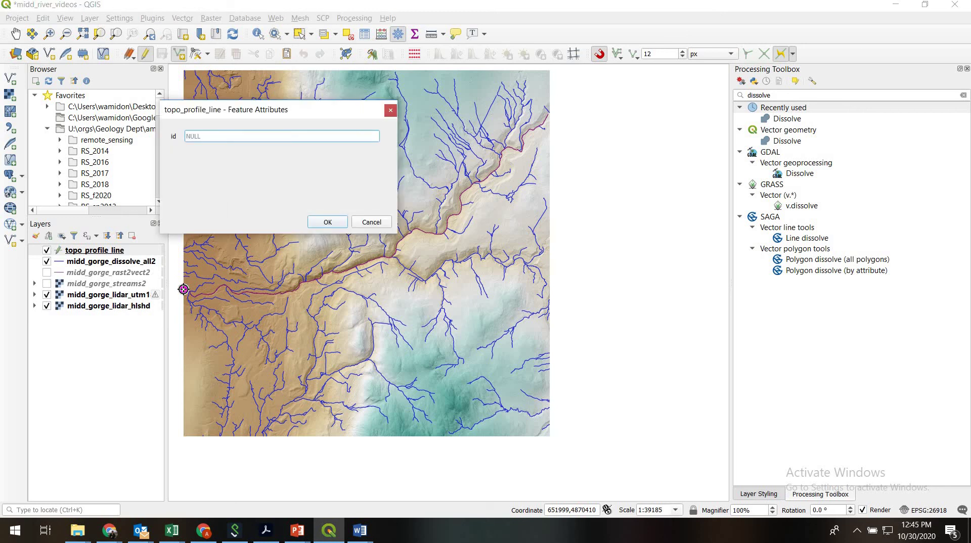
Give the traced line id 1 and save the edits to topo_profile_line
type("1")
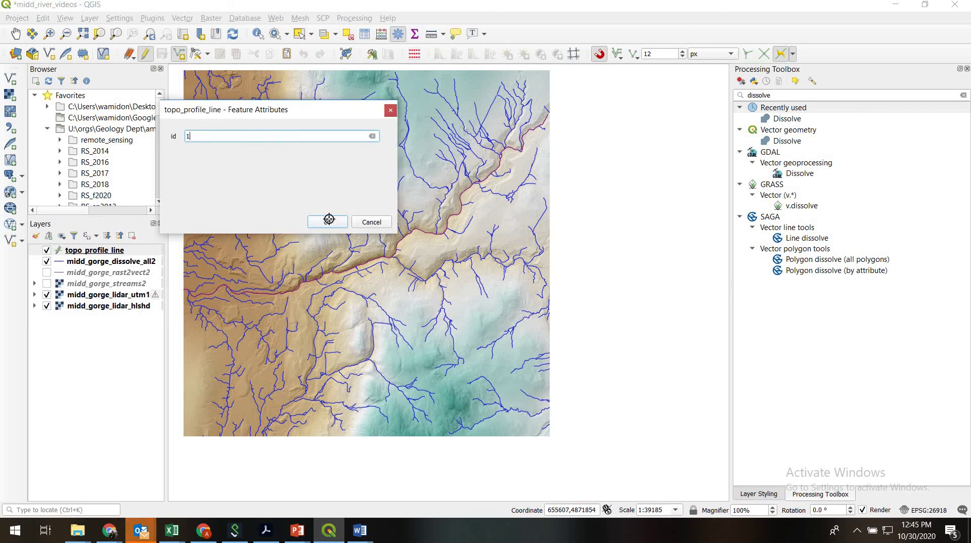
left_click(329, 219)
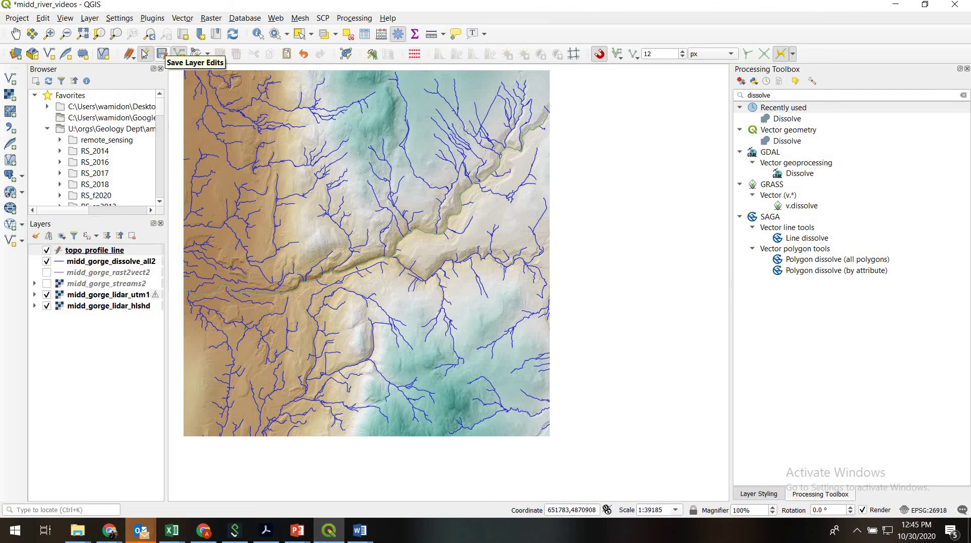
left_click(145, 54)
left_click(498, 293)
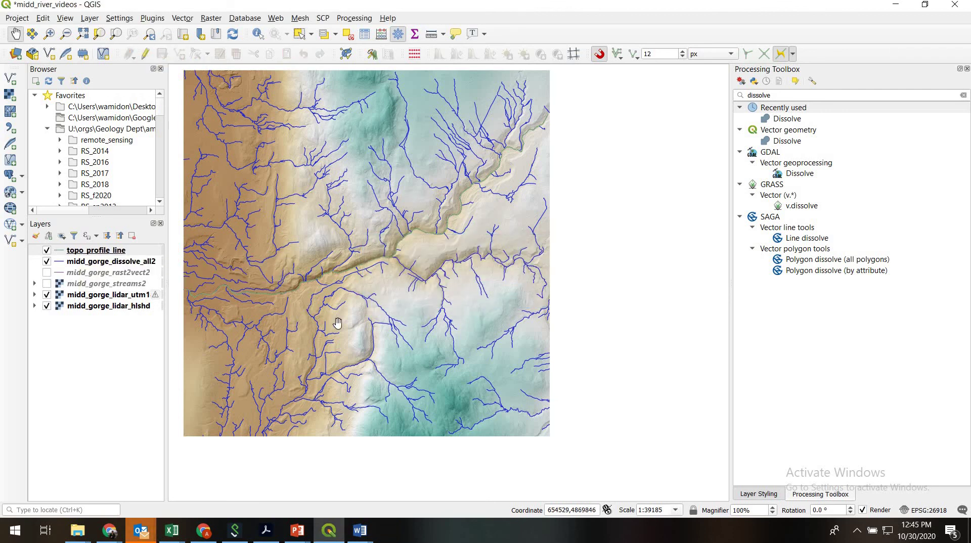